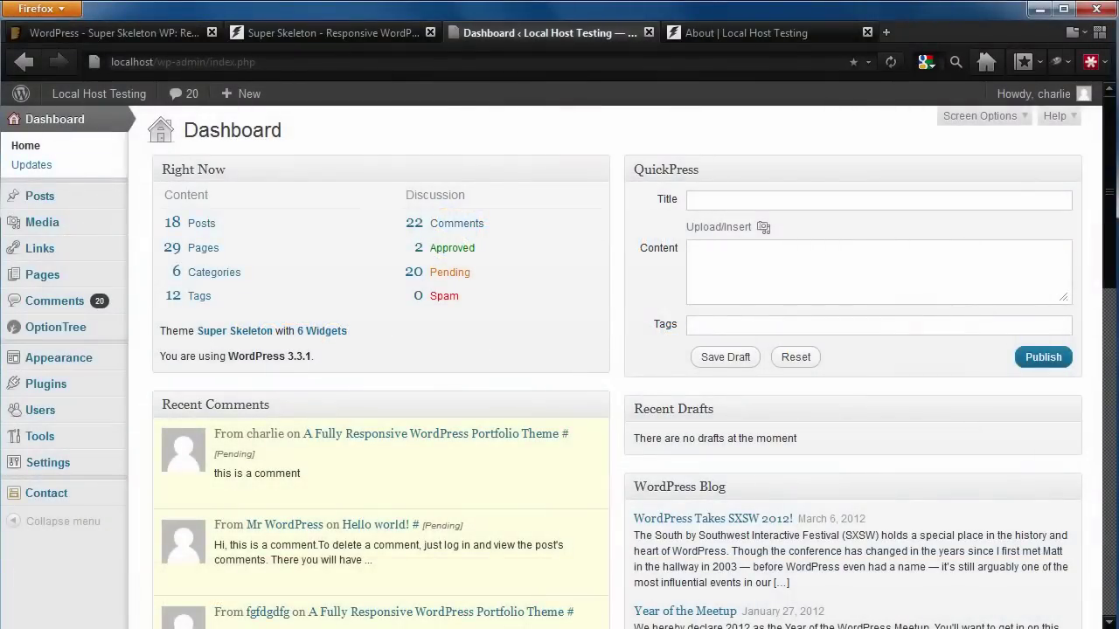
Step: Create a new page titled 'Blog' using the Traditional Blog template
{"action": "mouse_move", "coordinate": [101, 278]}
{"action": "left_click", "coordinate": [157, 294]}
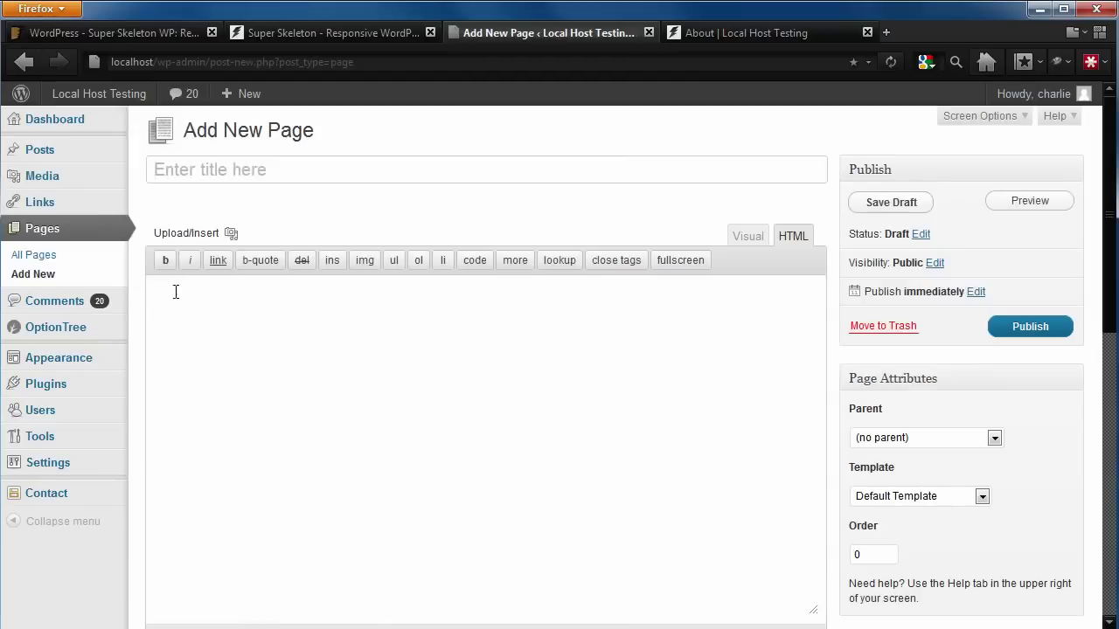
{"action": "left_click", "coordinate": [255, 170]}
{"action": "type", "text": "Blog"}
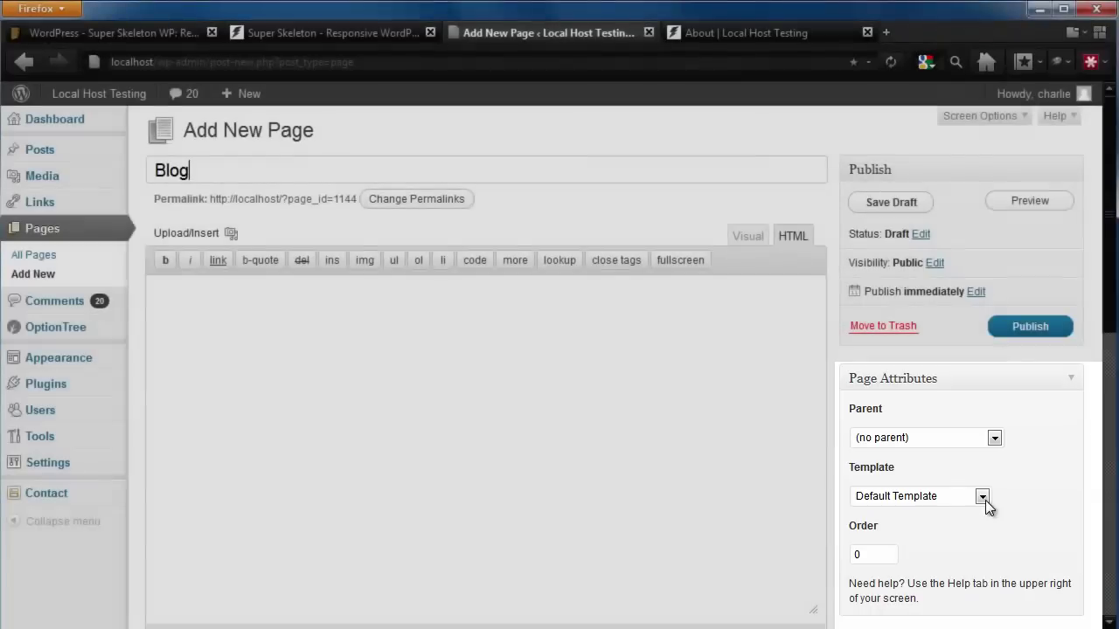
{"action": "left_click", "coordinate": [983, 497]}
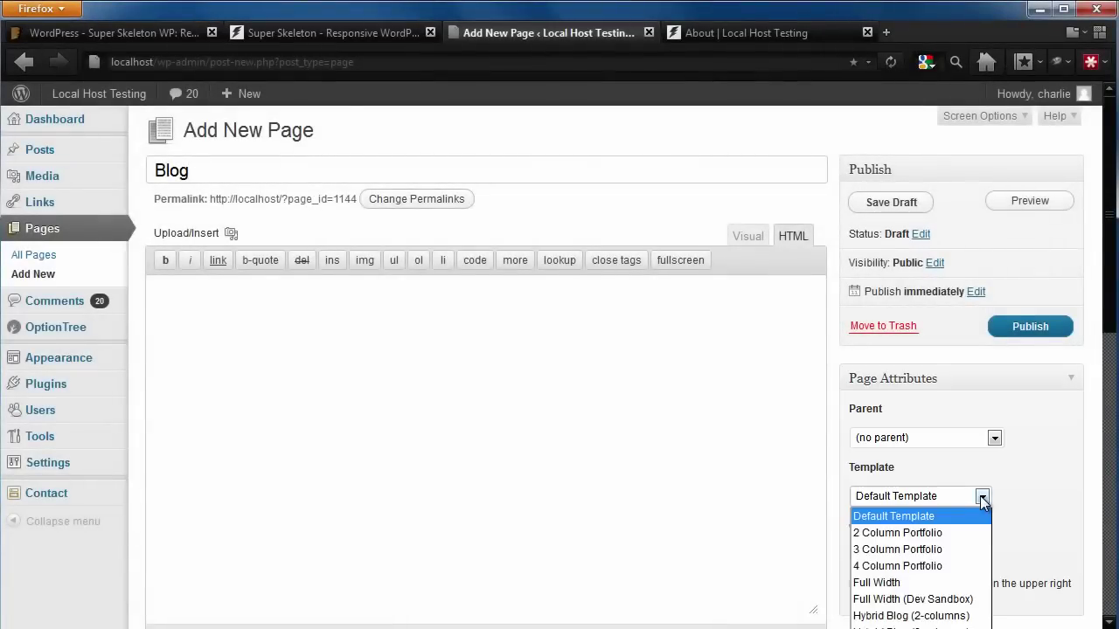
{"action": "left_click", "coordinate": [918, 628]}
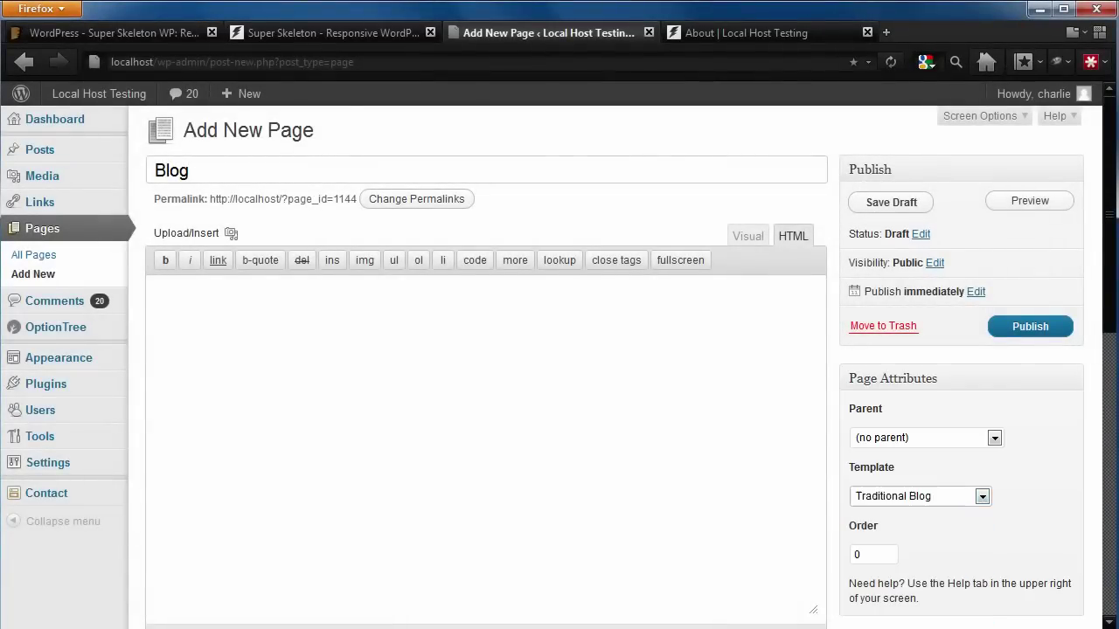
Step: Limit the Blog page's category filter to Written Articles and publish it
{"action": "scroll", "coordinate": [1103, 490], "scroll_direction": "down", "scroll_amount": 5}
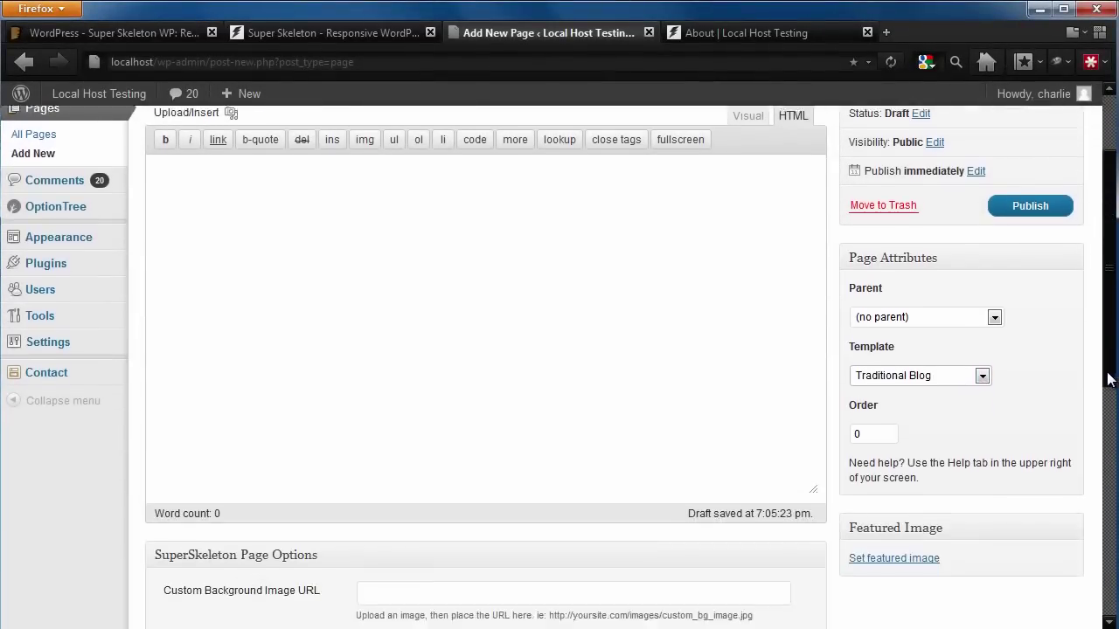
{"action": "scroll", "coordinate": [1103, 490], "scroll_direction": "down", "scroll_amount": 3}
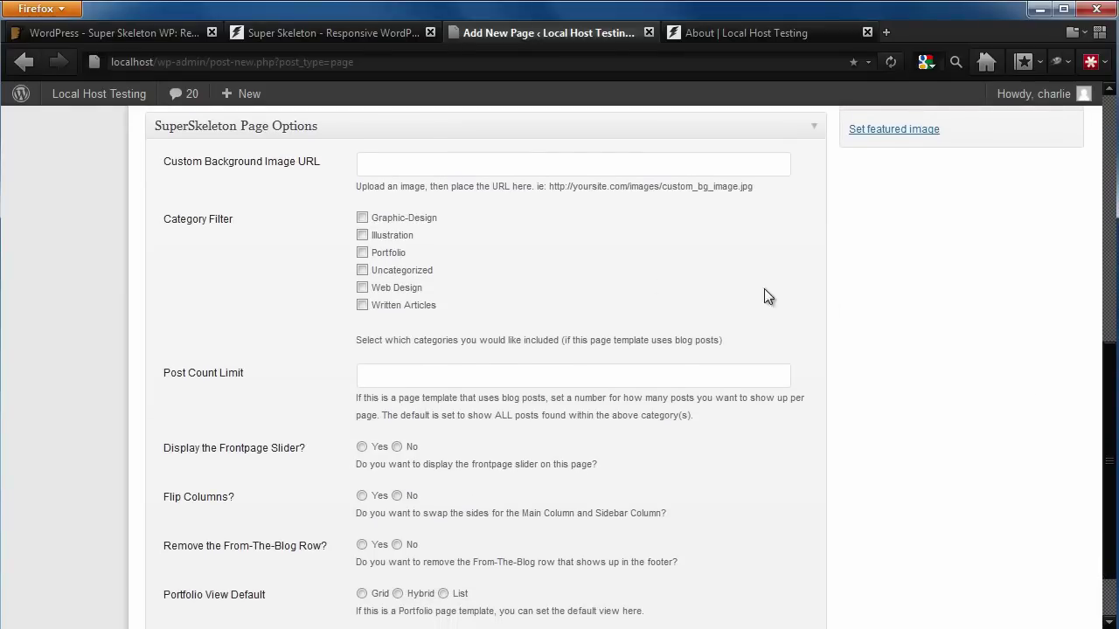
{"action": "left_click", "coordinate": [362, 305]}
{"action": "left_click_drag", "start_coordinate": [1110, 482], "coordinate": [1097, 214]}
{"action": "left_click", "coordinate": [1027, 329]}
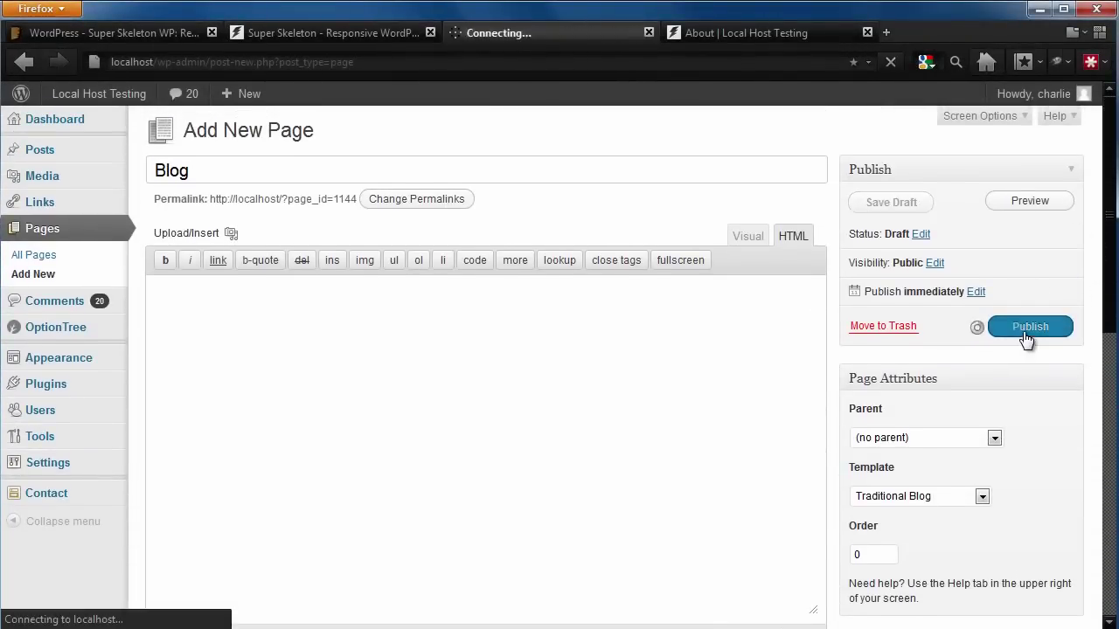
Step: Preview the Blog page, scroll through its article listing, then go back to its editor
{"action": "left_click", "coordinate": [1021, 258]}
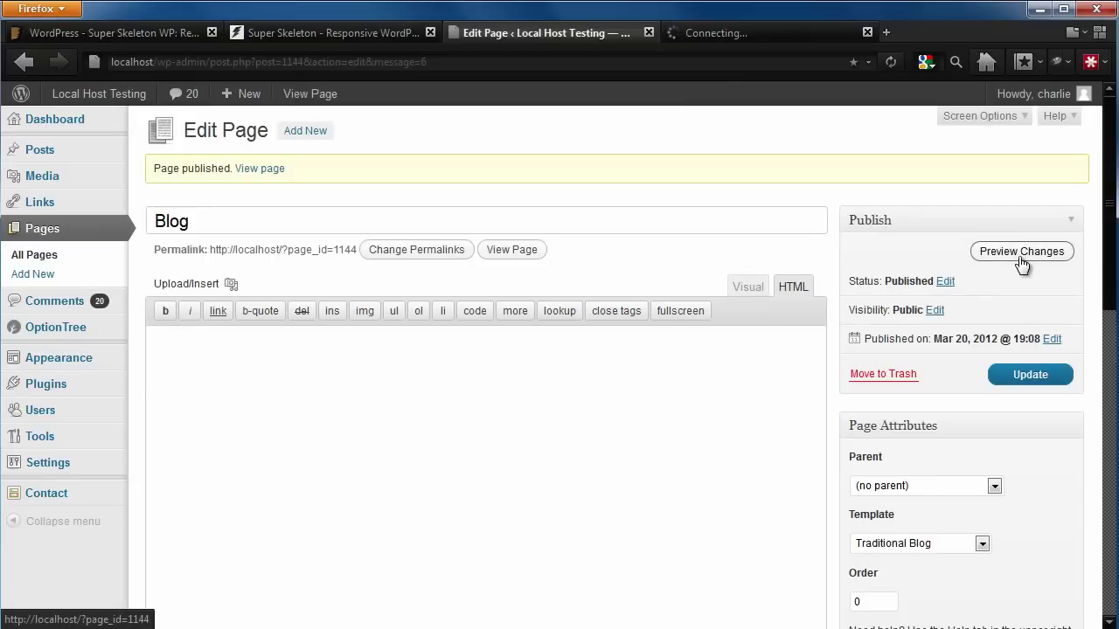
{"action": "left_click", "coordinate": [820, 33]}
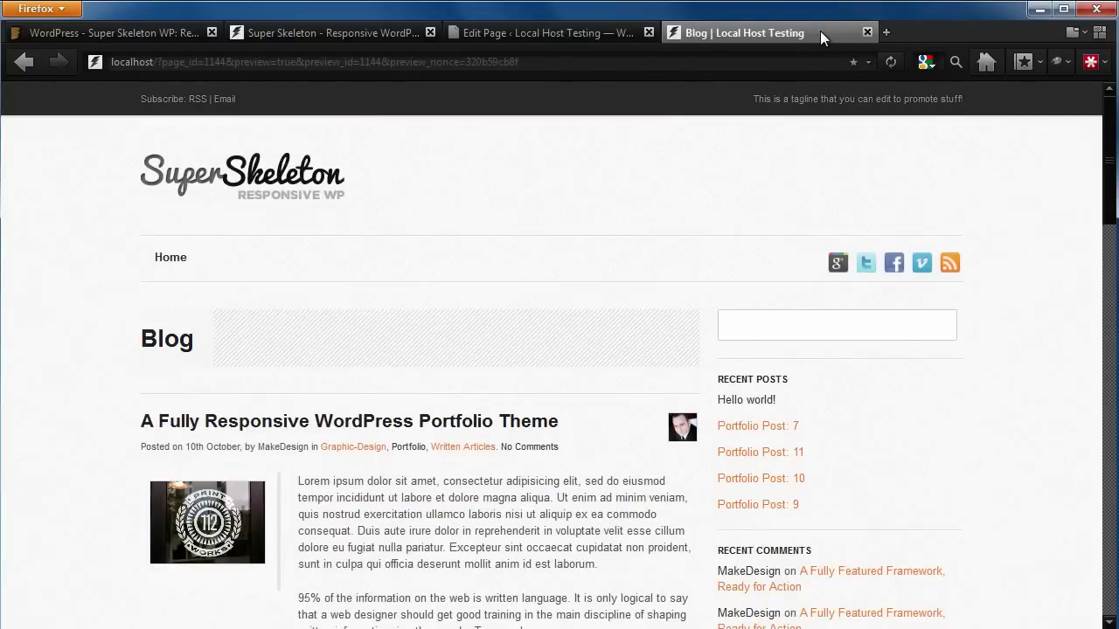
{"action": "left_click_drag", "start_coordinate": [1109, 160], "coordinate": [1101, 207]}
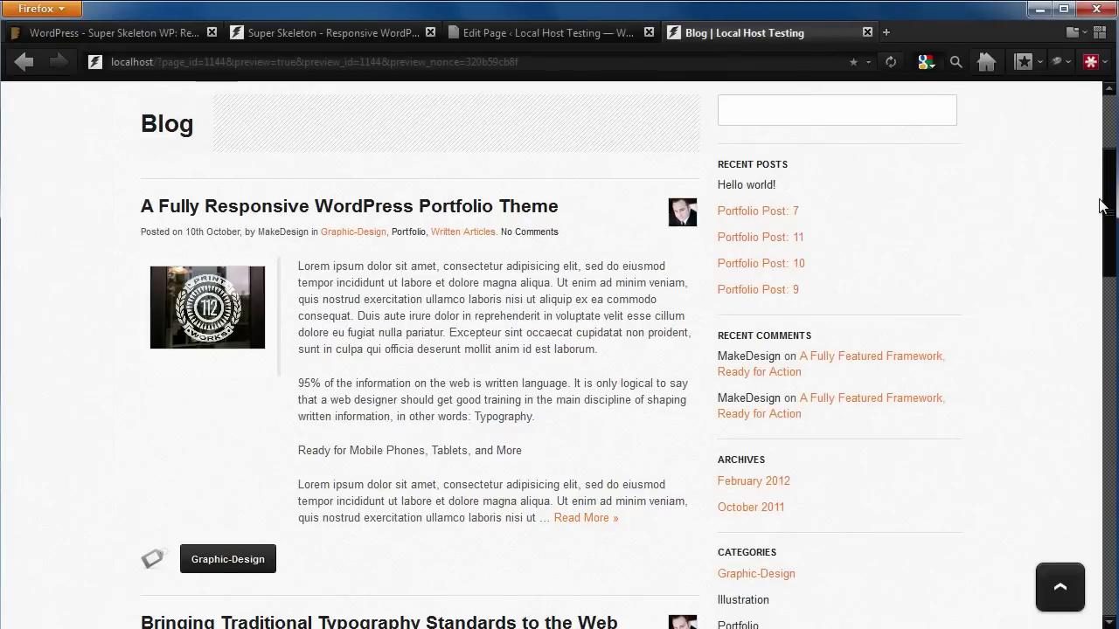
{"action": "left_click_drag", "start_coordinate": [1102, 206], "coordinate": [1105, 131]}
{"action": "left_click", "coordinate": [637, 32]}
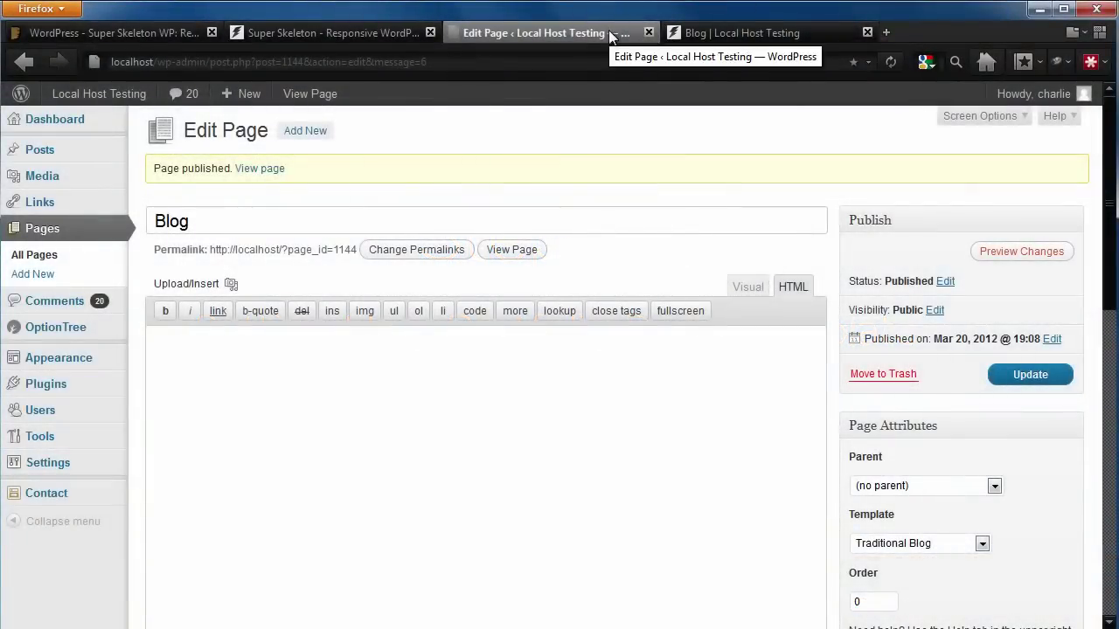
Step: Create a new page titled 'Portfolio' using the 4 Column Portfolio template
{"action": "left_click", "coordinate": [318, 136]}
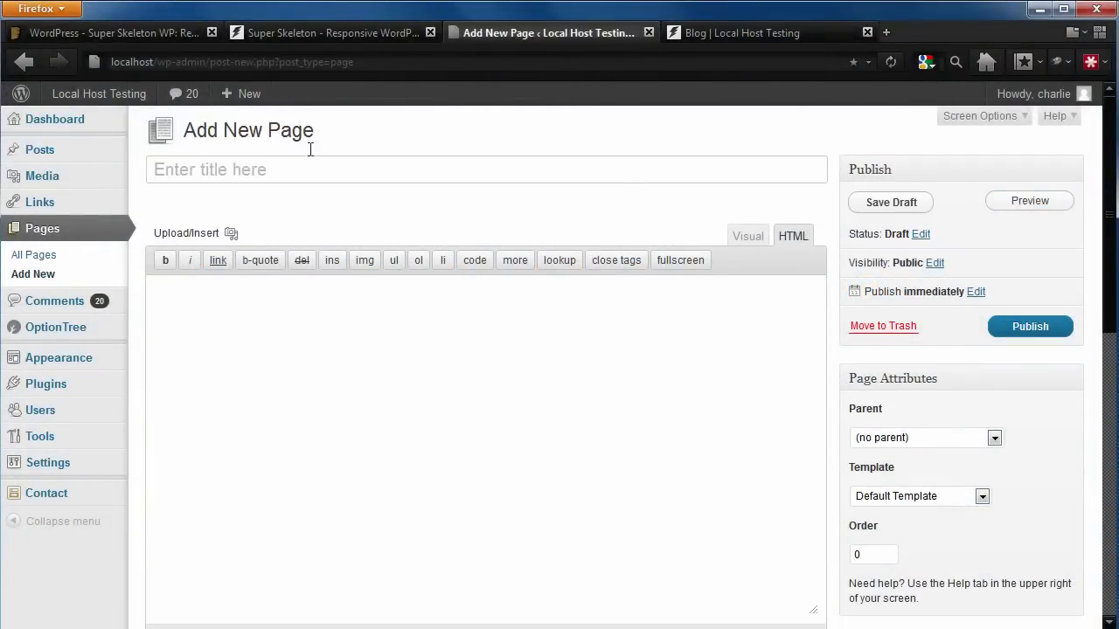
{"action": "left_click", "coordinate": [292, 173]}
{"action": "type", "text": "Portfolio"}
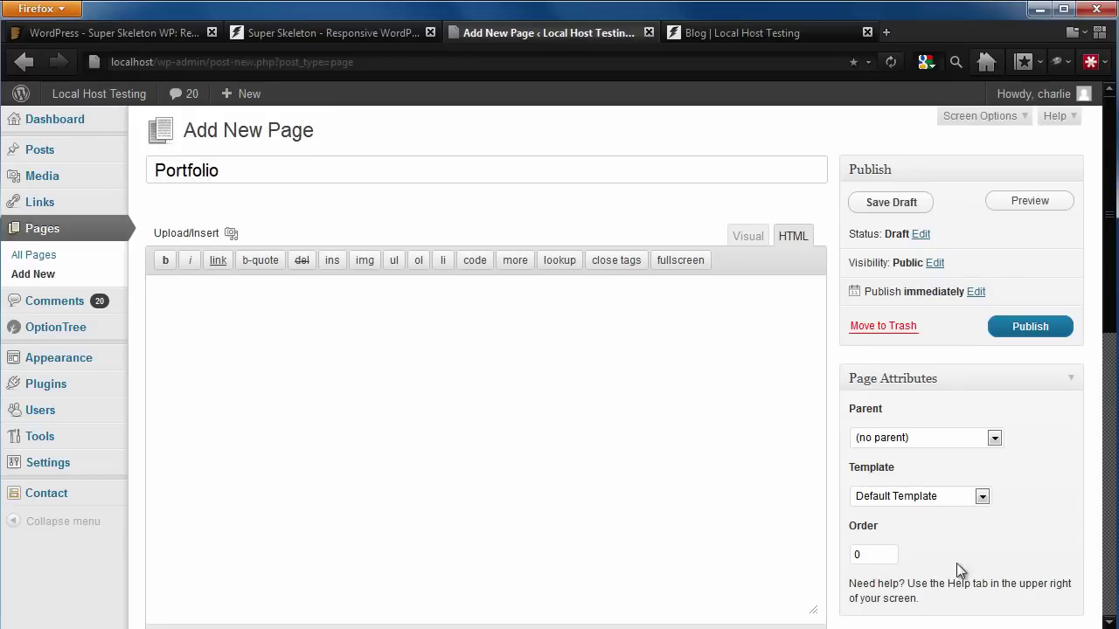
{"action": "left_click", "coordinate": [982, 496]}
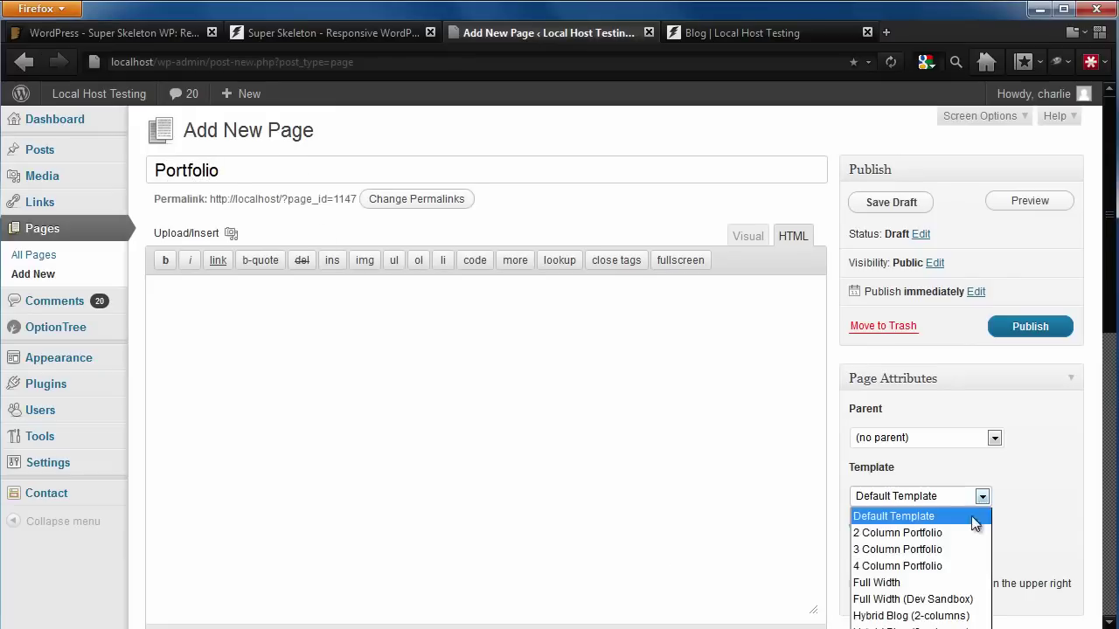
{"action": "left_click", "coordinate": [961, 570]}
Step: Filter the portfolio to Graphic-Design, Portfolio and Web Design, with Hybrid as default view
{"action": "left_click_drag", "start_coordinate": [1111, 317], "coordinate": [1105, 563]}
{"action": "left_click", "coordinate": [362, 212]}
{"action": "left_click", "coordinate": [362, 248]}
{"action": "left_click", "coordinate": [362, 282]}
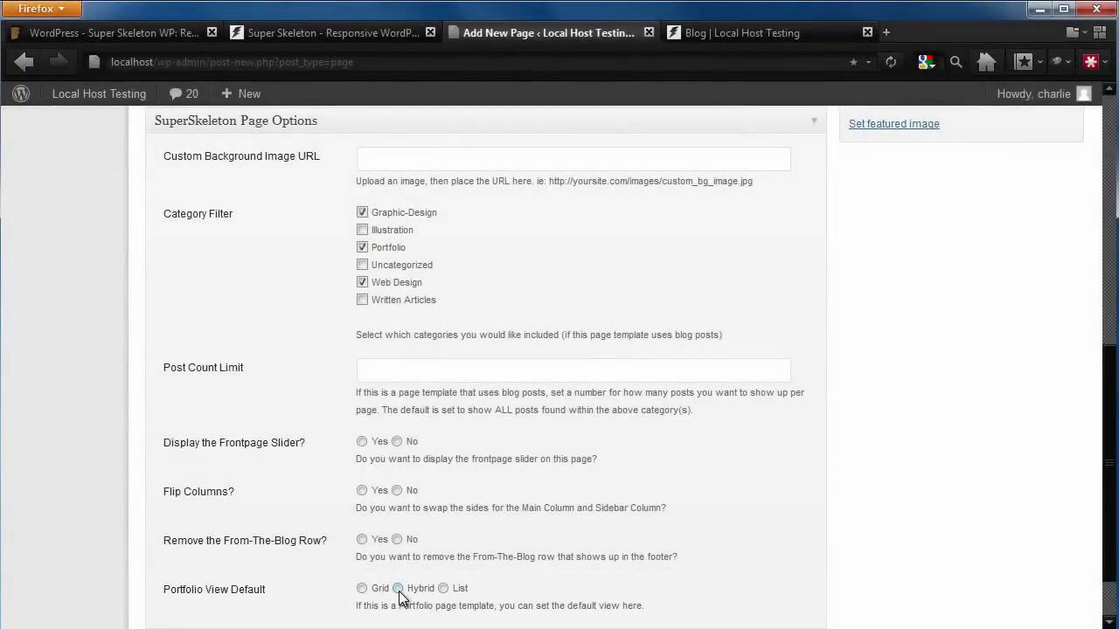
{"action": "left_click", "coordinate": [398, 589]}
Step: Publish the Portfolio page and preview it
{"action": "left_click_drag", "start_coordinate": [1115, 544], "coordinate": [1114, 223]}
{"action": "left_click", "coordinate": [1046, 325]}
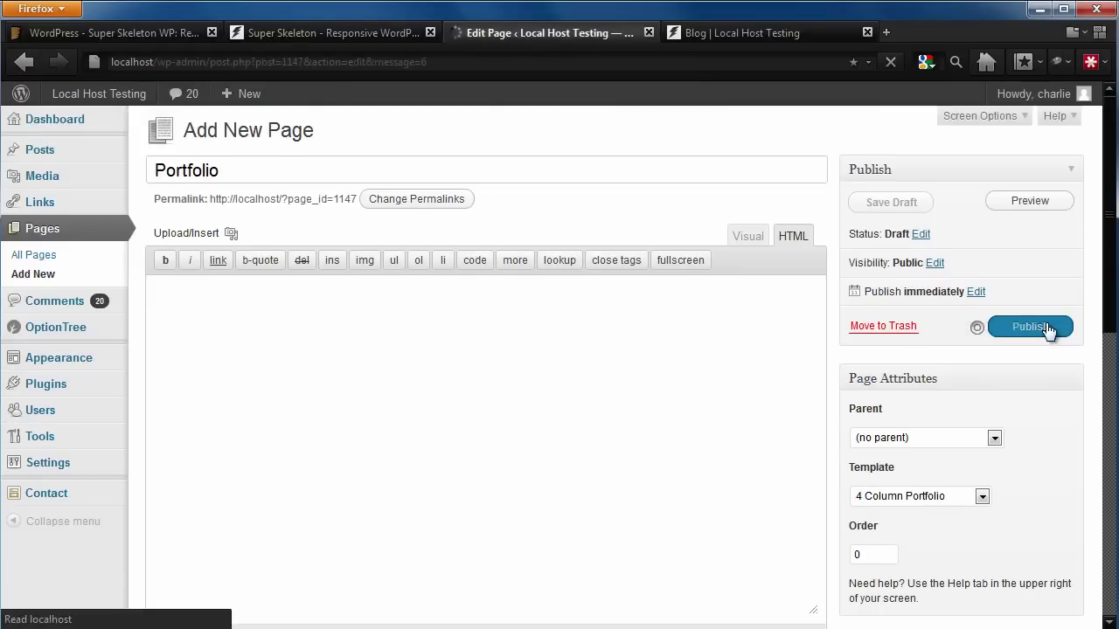
{"action": "left_click", "coordinate": [974, 257]}
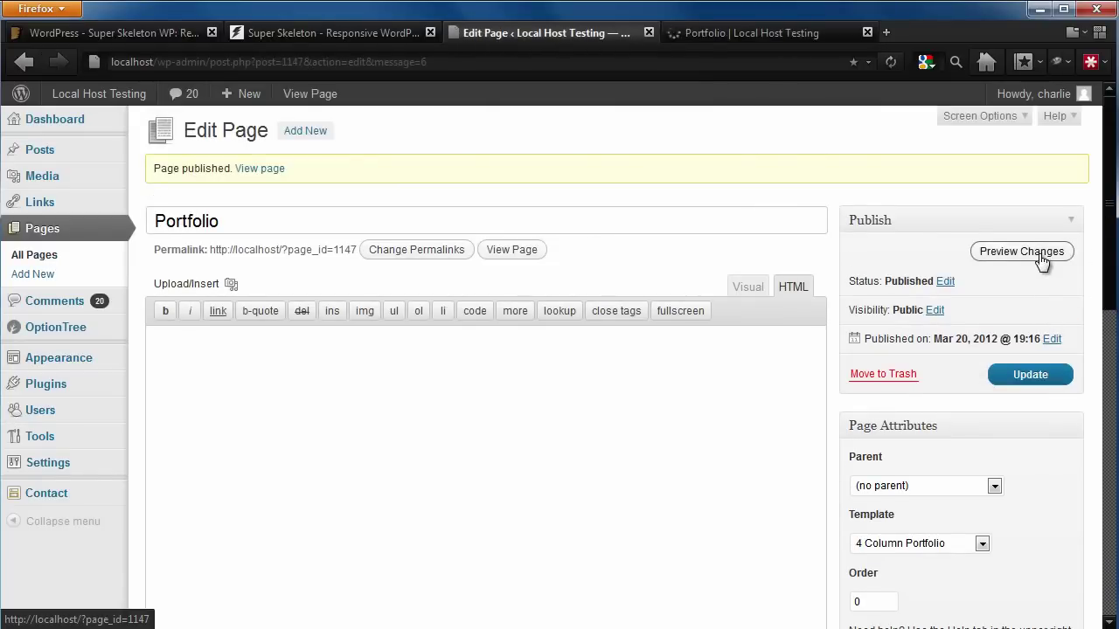
Step: Try the Portfolio preview's grid and list layouts, then return to the page editor
{"action": "left_click", "coordinate": [809, 33]}
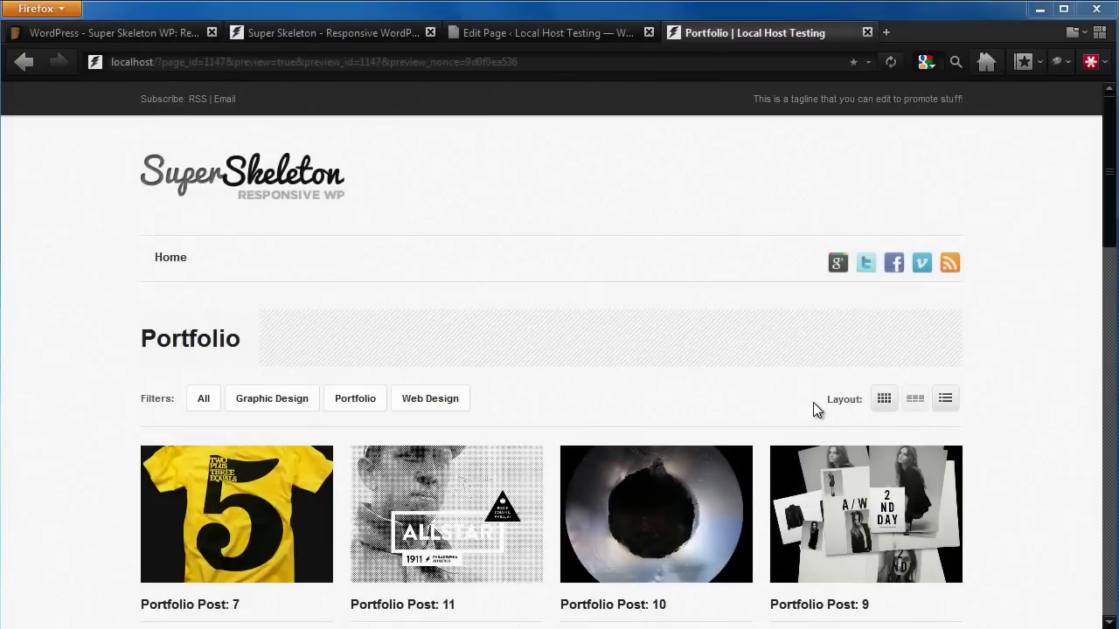
{"action": "left_click", "coordinate": [885, 398]}
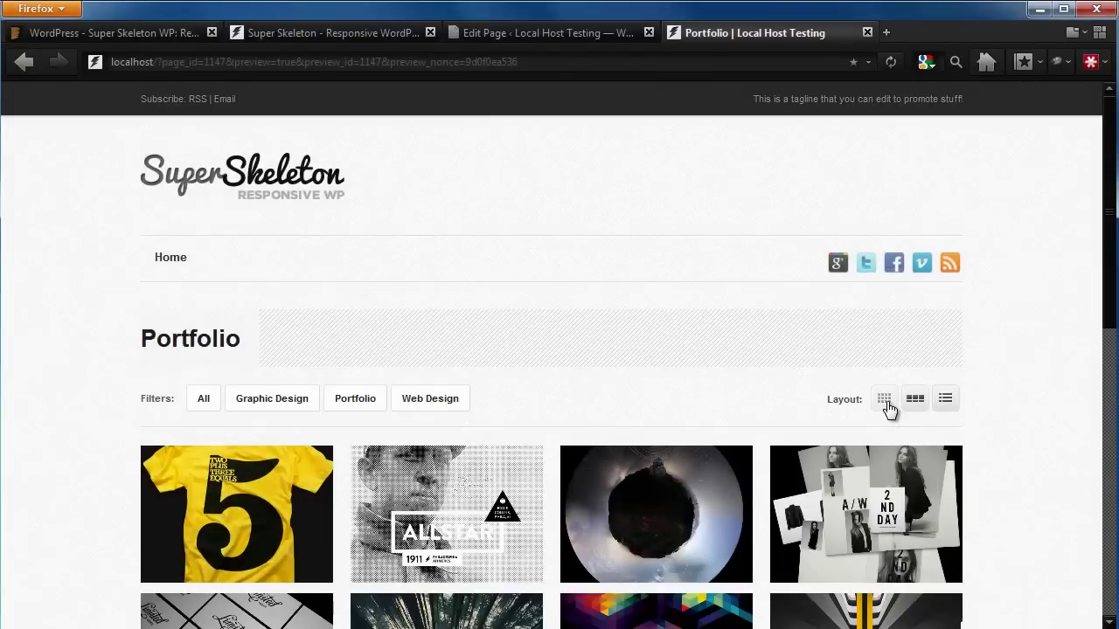
{"action": "left_click", "coordinate": [948, 404]}
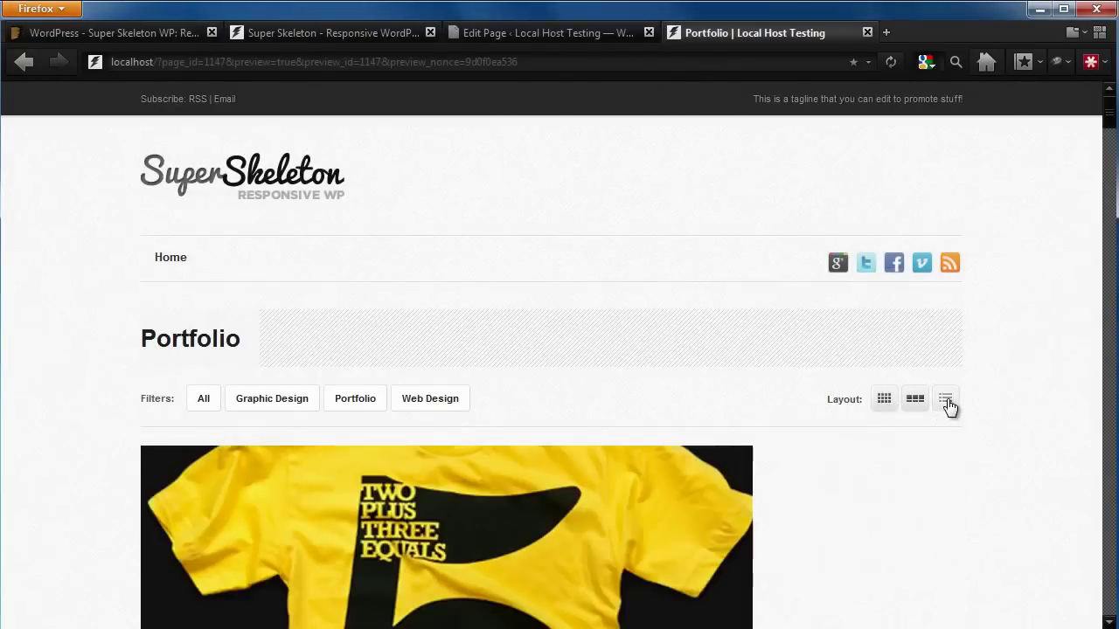
{"action": "mouse_move", "coordinate": [1112, 127]}
{"action": "left_mouse_down"}
{"action": "mouse_move", "coordinate": [1110, 158]}
{"action": "mouse_move", "coordinate": [1108, 112]}
{"action": "left_mouse_up"}
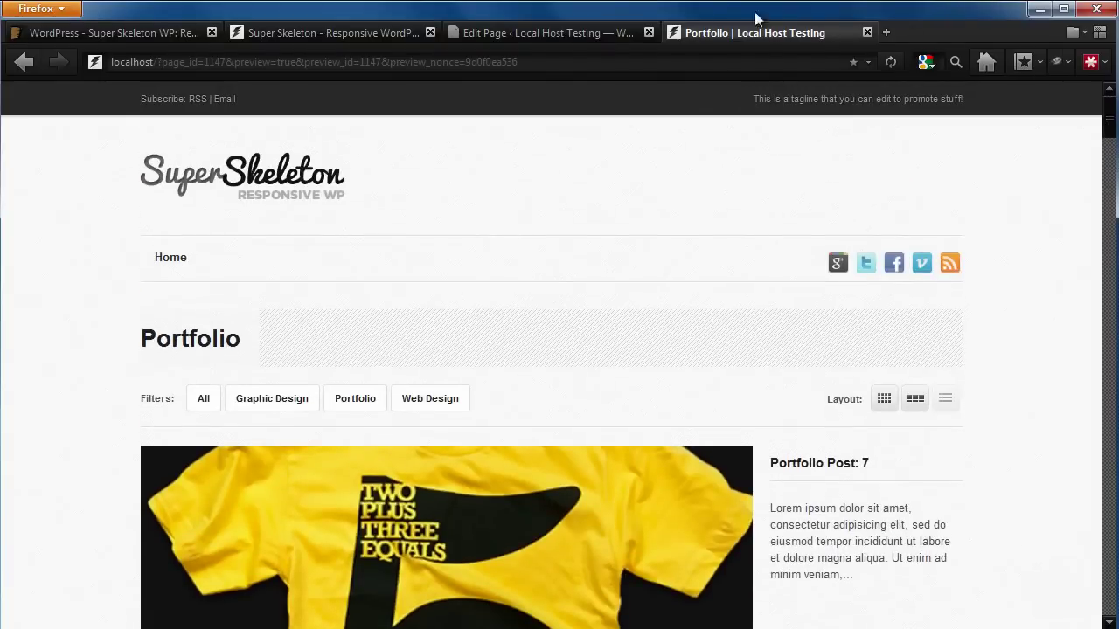
{"action": "left_click", "coordinate": [610, 33]}
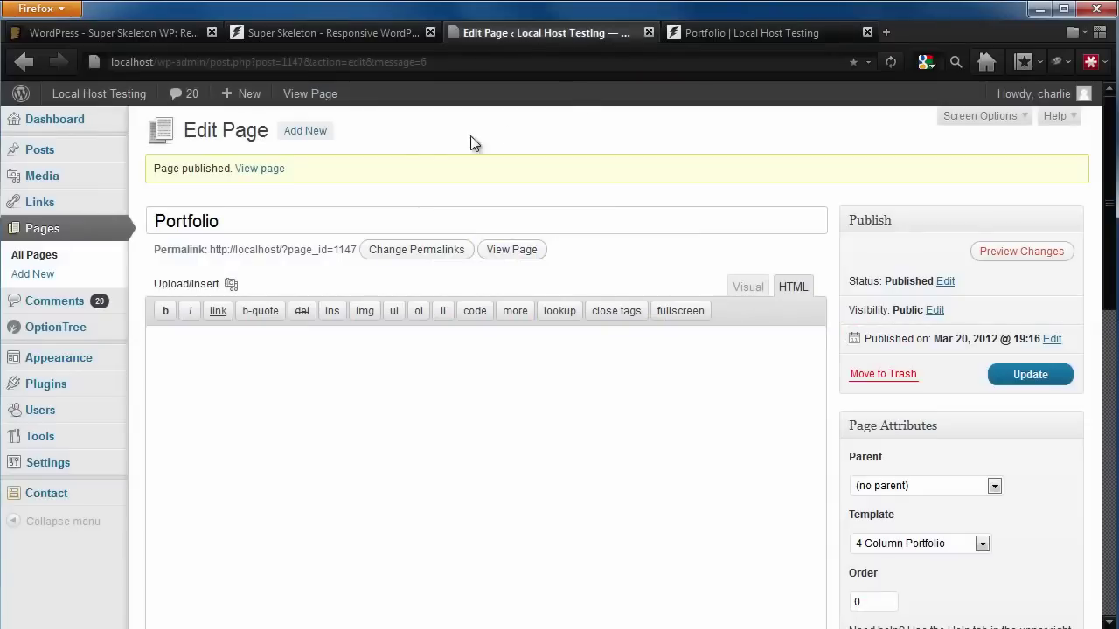
Step: Create a new page titled 'About' using the Full Width template
{"action": "left_click", "coordinate": [307, 133]}
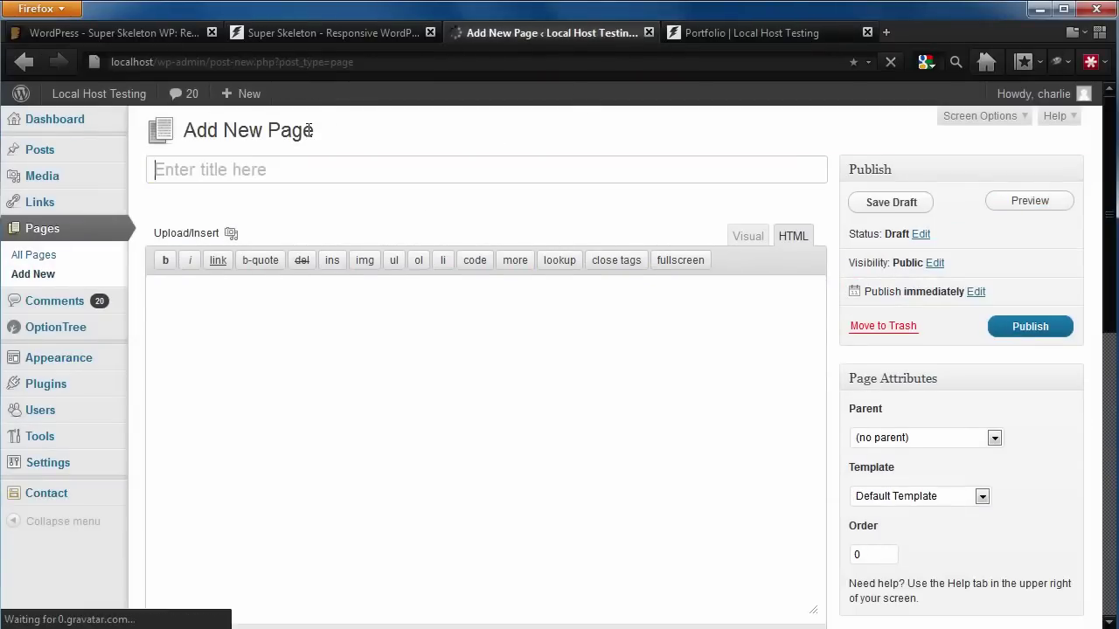
{"action": "type", "text": "About"}
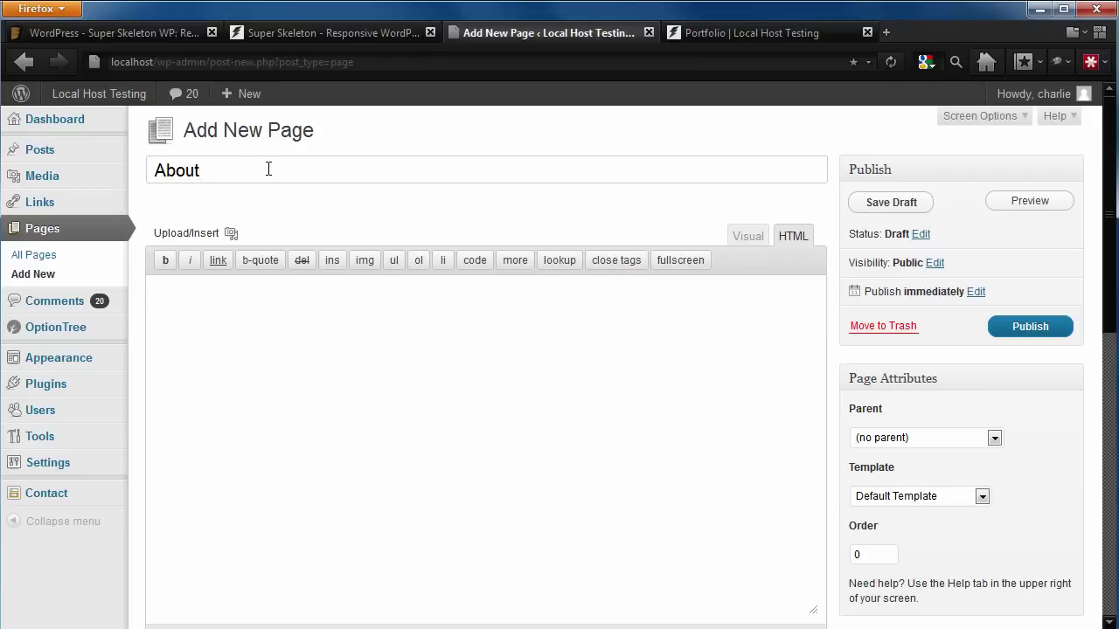
{"action": "left_click", "coordinate": [981, 496]}
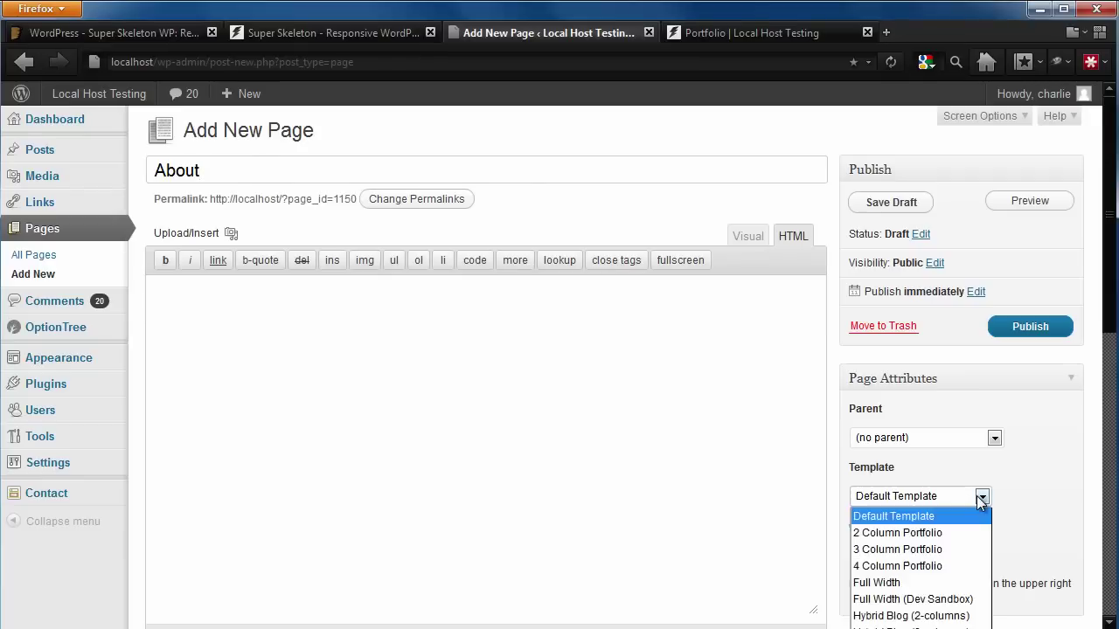
{"action": "left_click", "coordinate": [949, 582]}
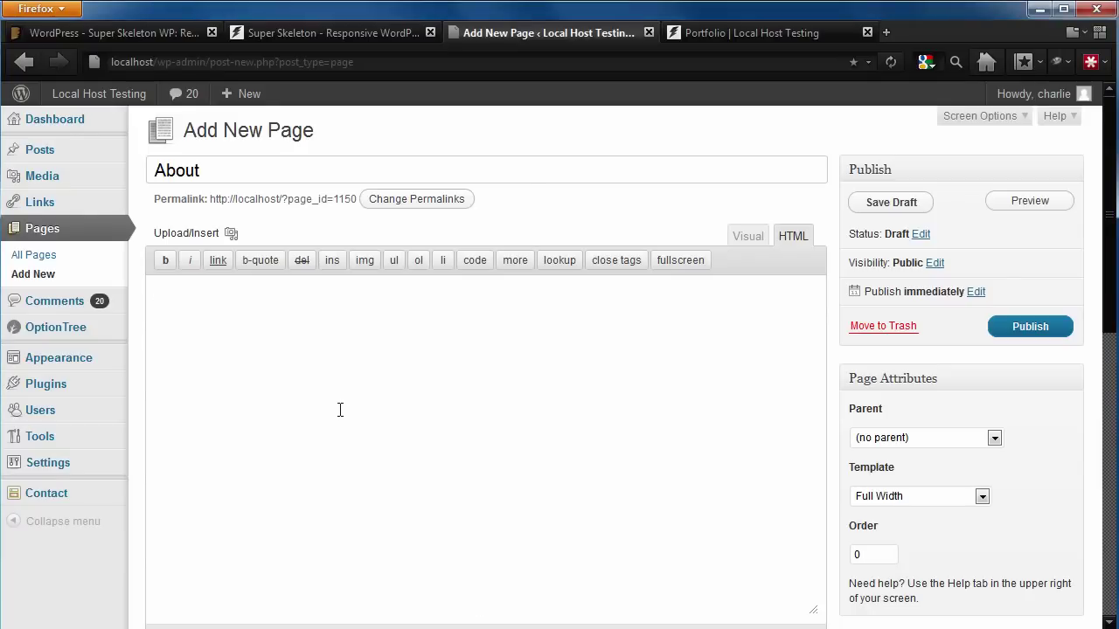
Step: Paste the prepared About content with image and Mission Statement, publish, and preview it
{"action": "key", "text": "ctrl+v"}
{"action": "left_click_drag", "start_coordinate": [810, 576], "coordinate": [818, 372]}
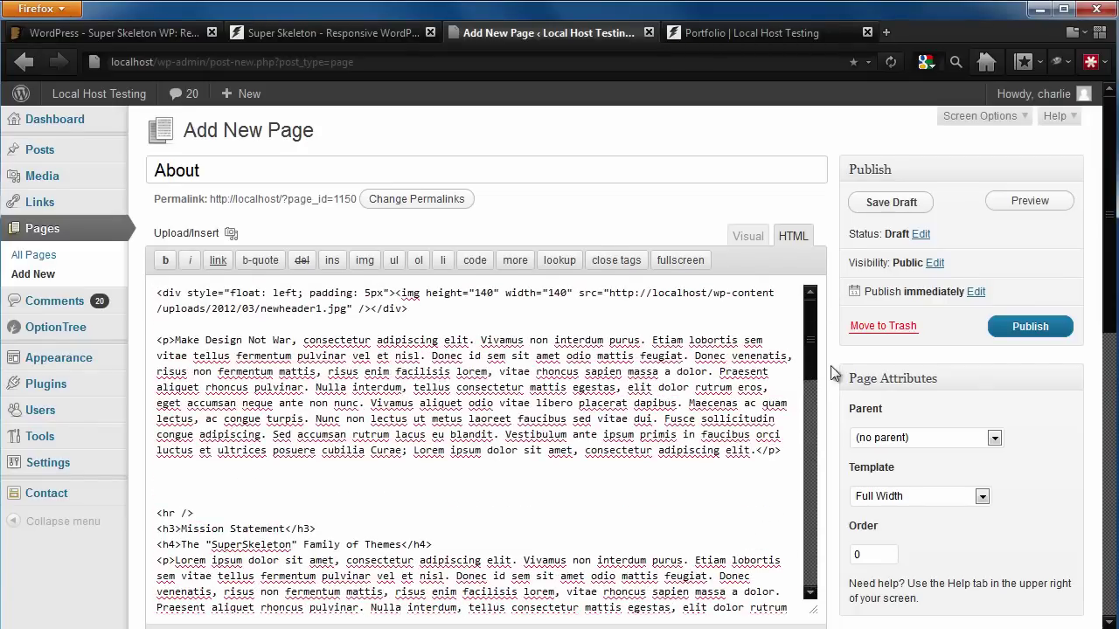
{"action": "left_click", "coordinate": [1029, 327]}
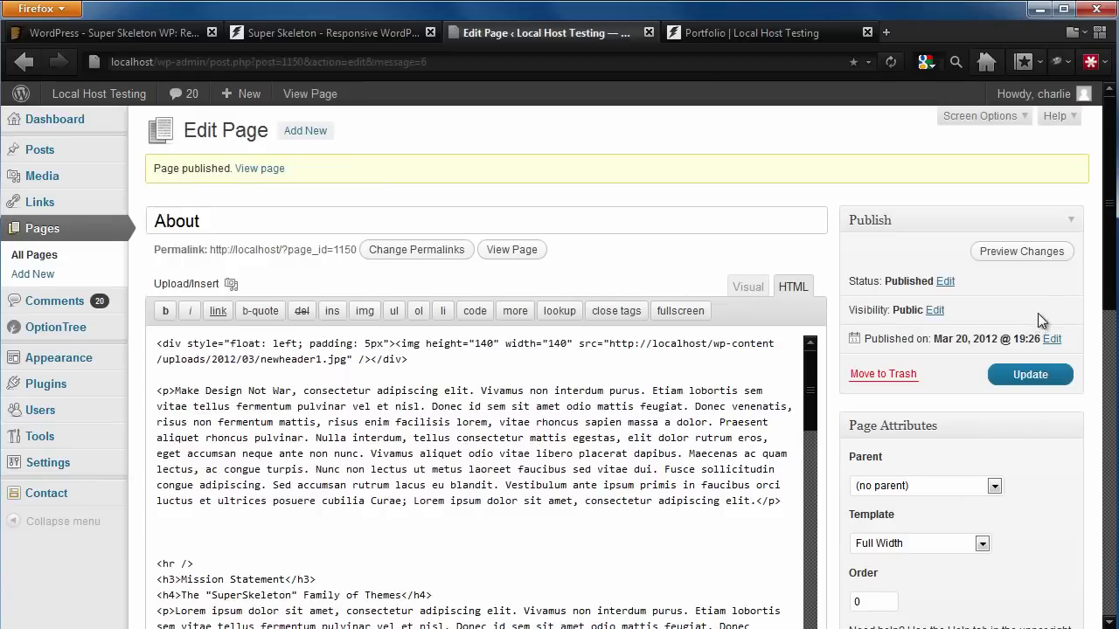
{"action": "left_click", "coordinate": [1021, 251]}
{"action": "left_click", "coordinate": [777, 33]}
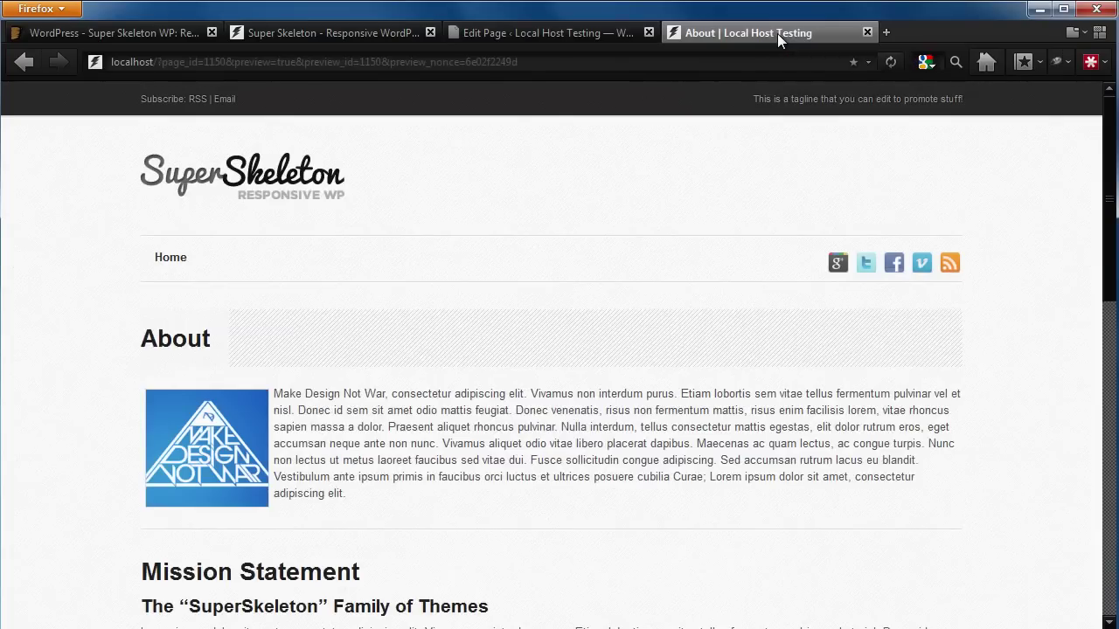
{"action": "left_click_drag", "start_coordinate": [1105, 180], "coordinate": [1108, 460]}
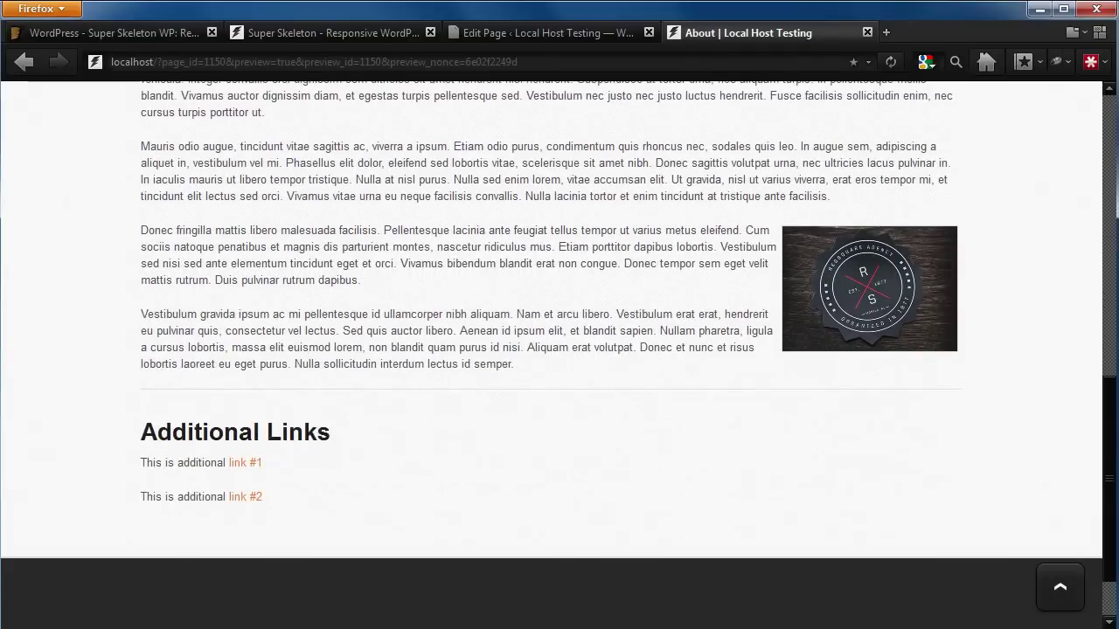
{"action": "left_click", "coordinate": [1057, 584]}
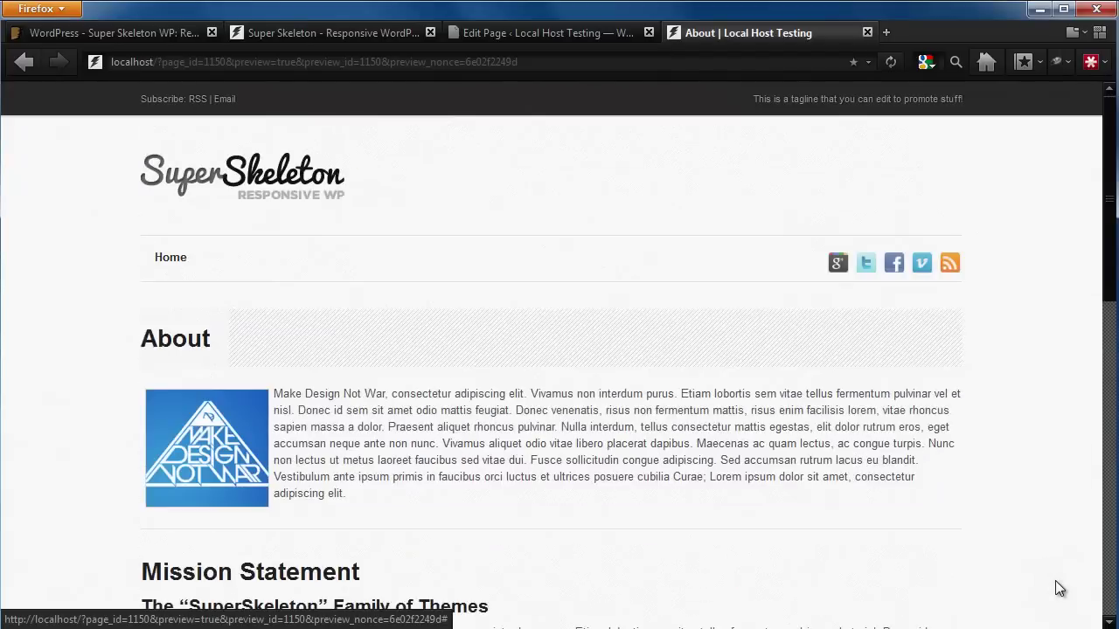
{"action": "left_click", "coordinate": [609, 32]}
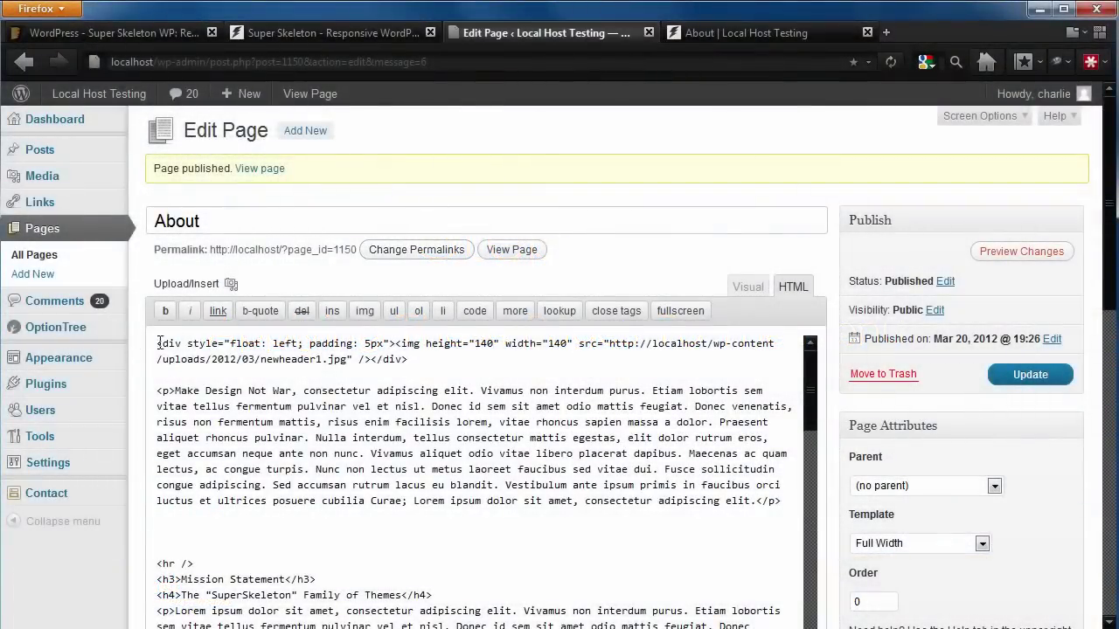
Step: Add Blog, Portfolio and About to the Primary Menu after Home, in that order, and save
{"action": "mouse_move", "coordinate": [94, 366]}
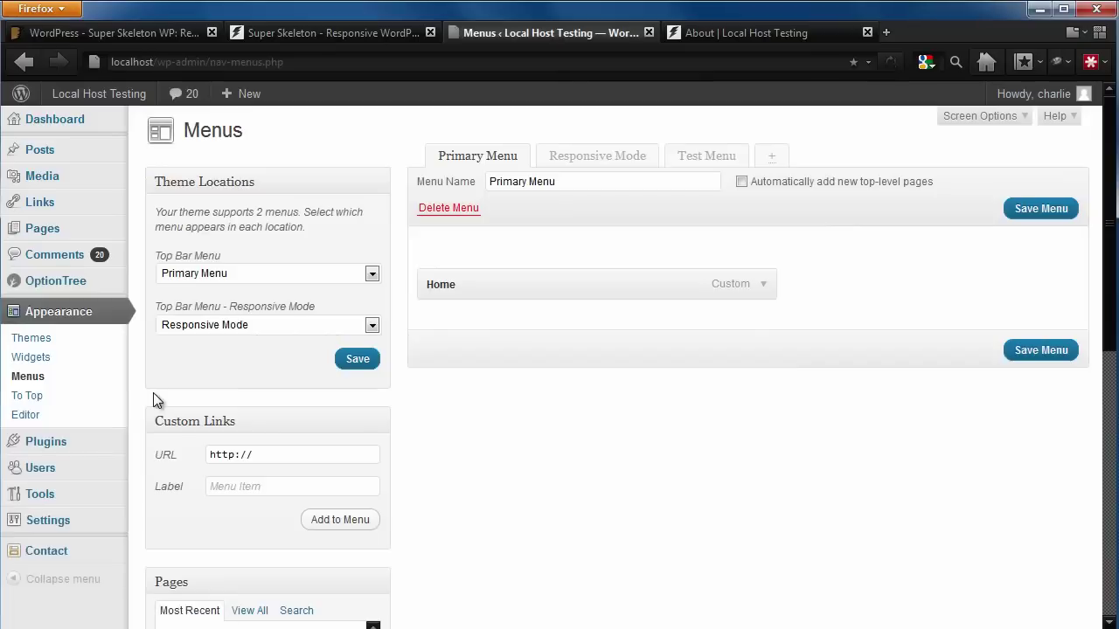
{"action": "scroll", "coordinate": [153, 399], "scroll_direction": "down", "scroll_amount": 5}
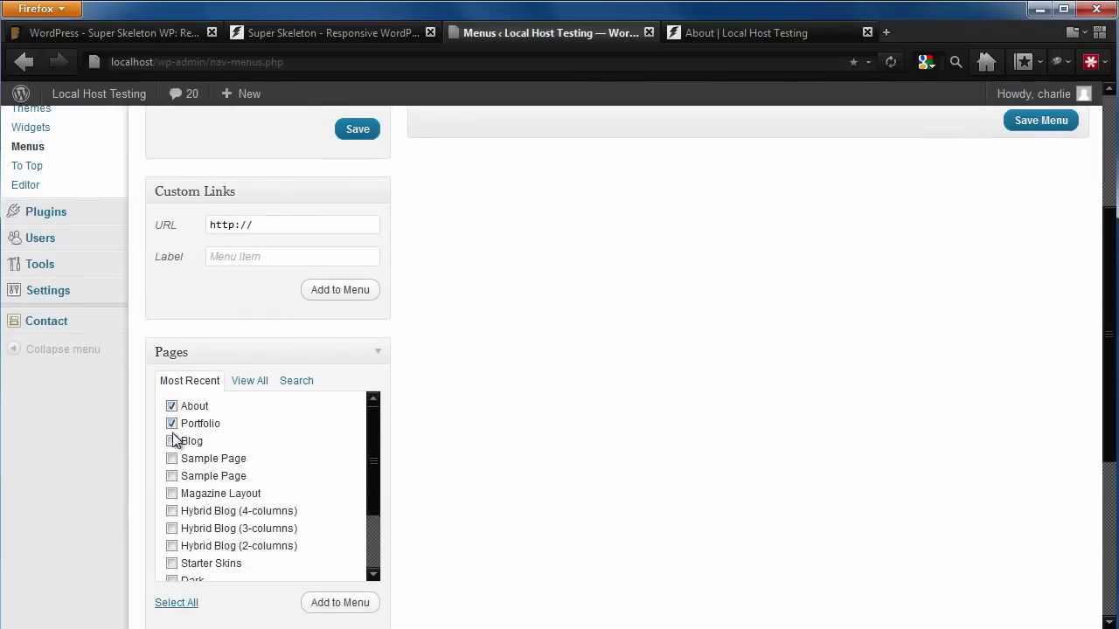
{"action": "left_click", "coordinate": [334, 603]}
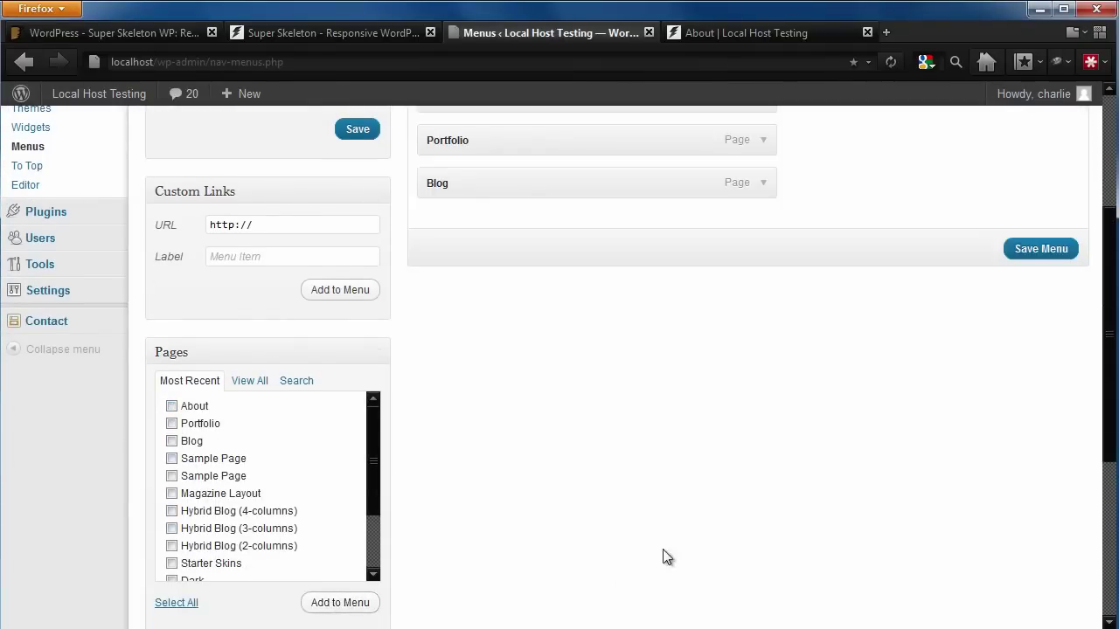
{"action": "left_click_drag", "start_coordinate": [1103, 411], "coordinate": [1110, 306]}
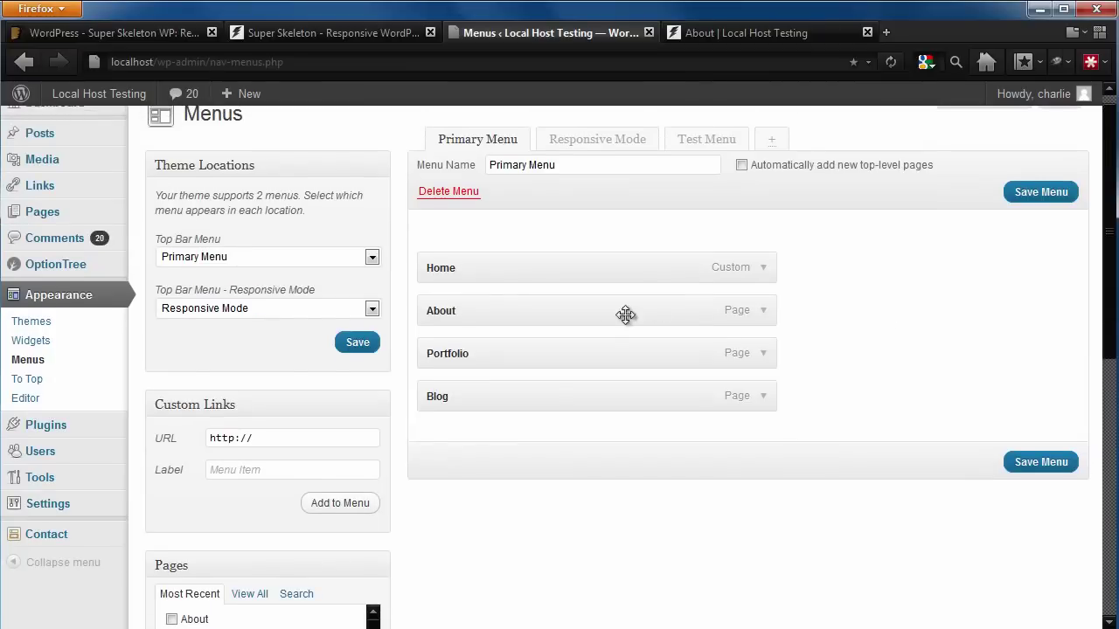
{"action": "left_click_drag", "start_coordinate": [547, 318], "coordinate": [541, 424]}
{"action": "left_click_drag", "start_coordinate": [533, 361], "coordinate": [532, 306]}
{"action": "left_click", "coordinate": [1024, 464]}
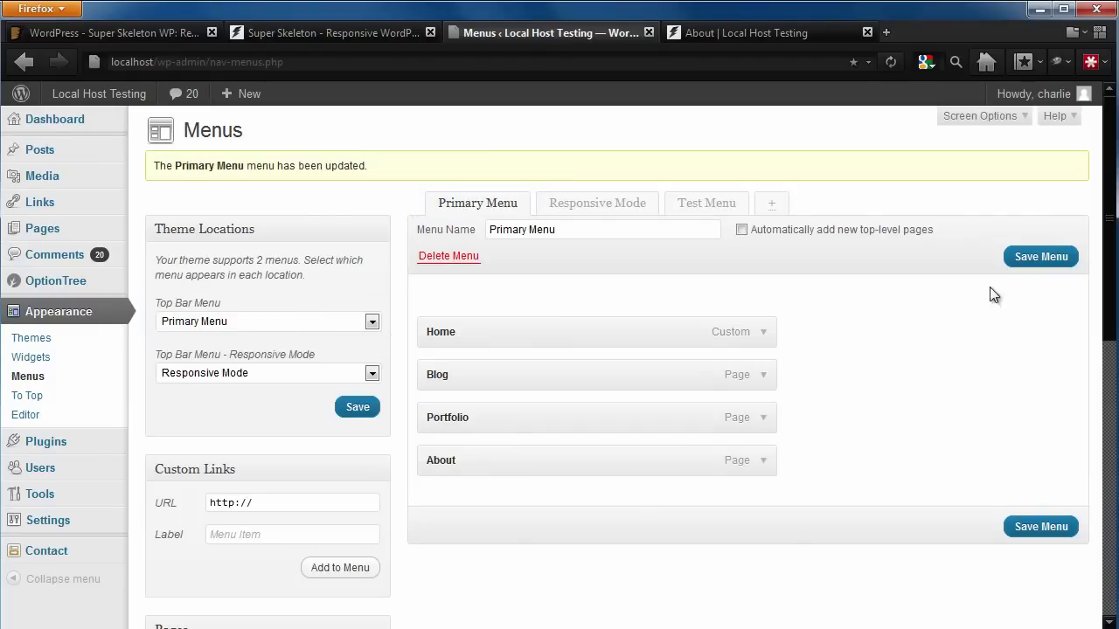
Step: Reload the live site and open the Blog page from its new menu
{"action": "left_click", "coordinate": [819, 28]}
{"action": "left_click", "coordinate": [891, 60]}
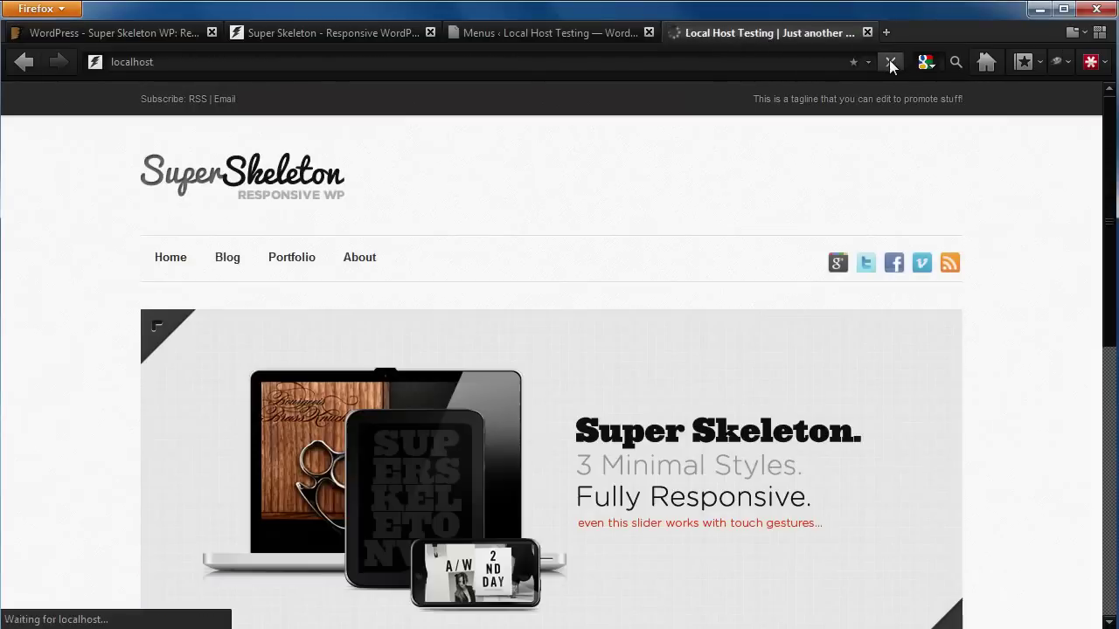
{"action": "left_click", "coordinate": [229, 258]}
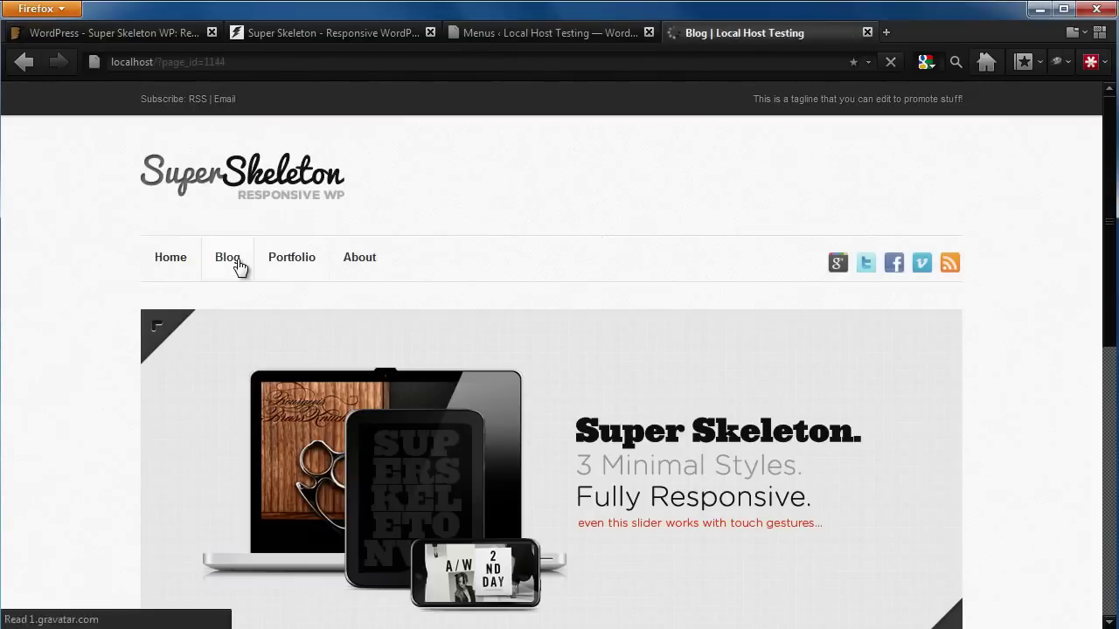